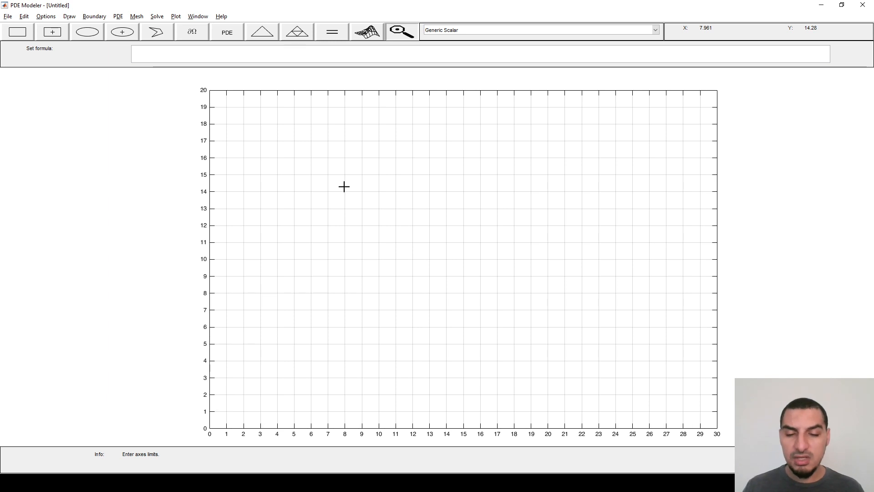
Step: Check the R and L/2 dimensions on the Values of Variables slide in PowerPoint and return to PDE Modeler
key("alt+Tab")
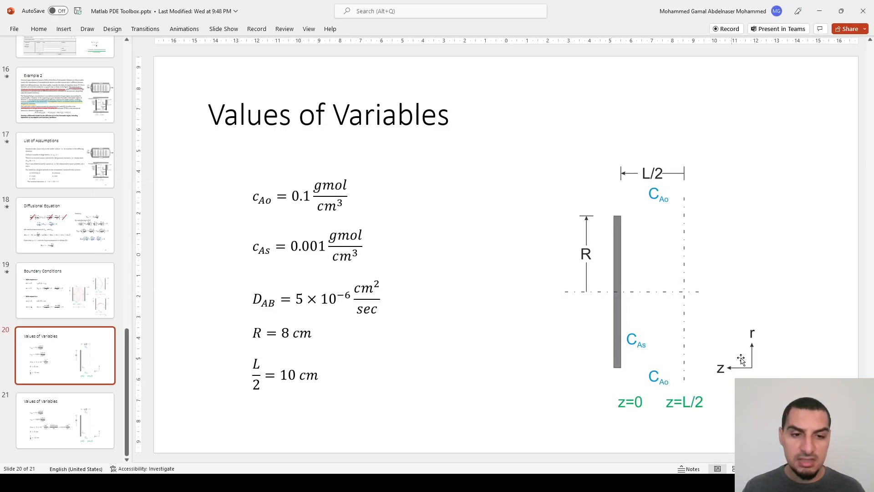
key("alt+Tab")
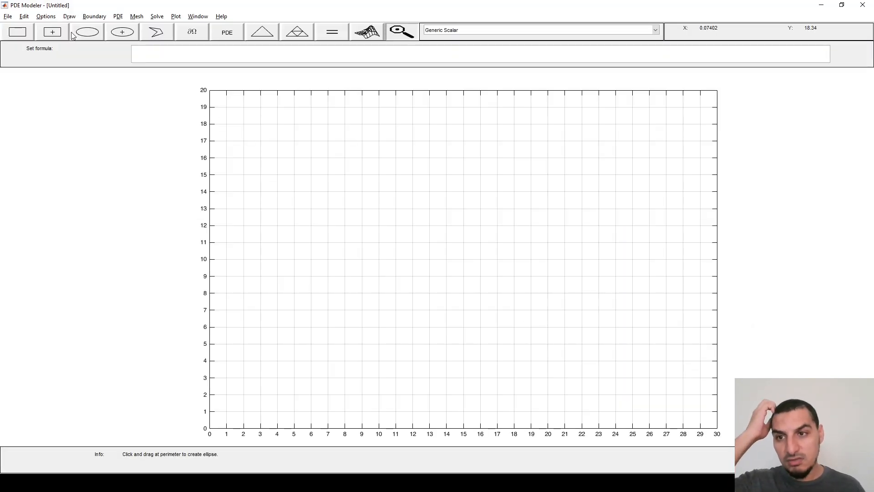
left_click(25, 39)
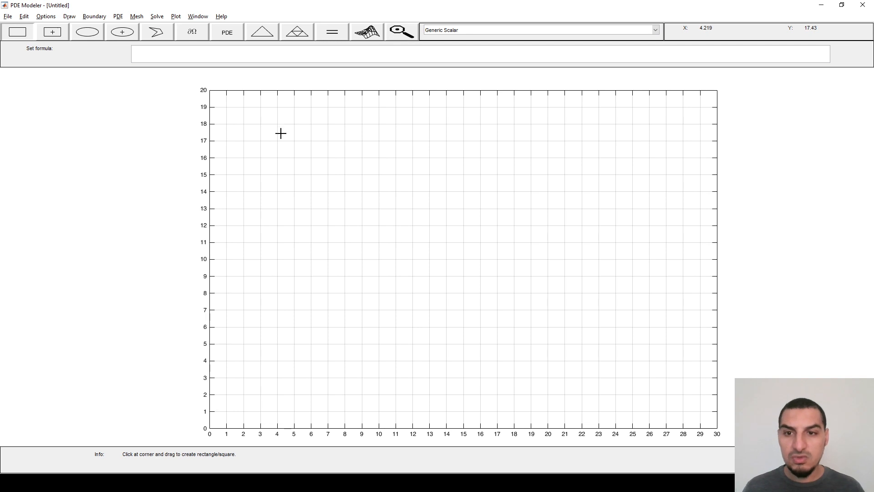
left_click_drag(261, 124, 572, 336)
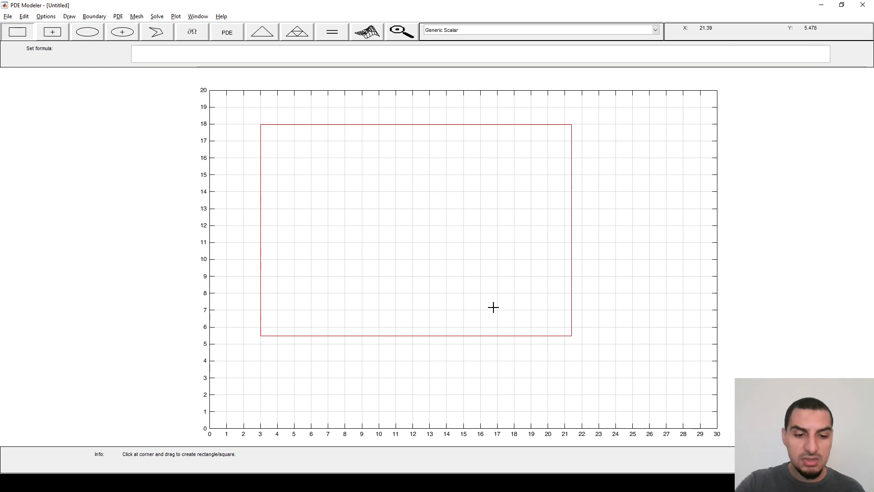
key("Delete")
Step: Enable snapping to the grid and draw a rectangle from (2, 18) to (22, 2), 20 wide and 16 high
left_click(38, 17)
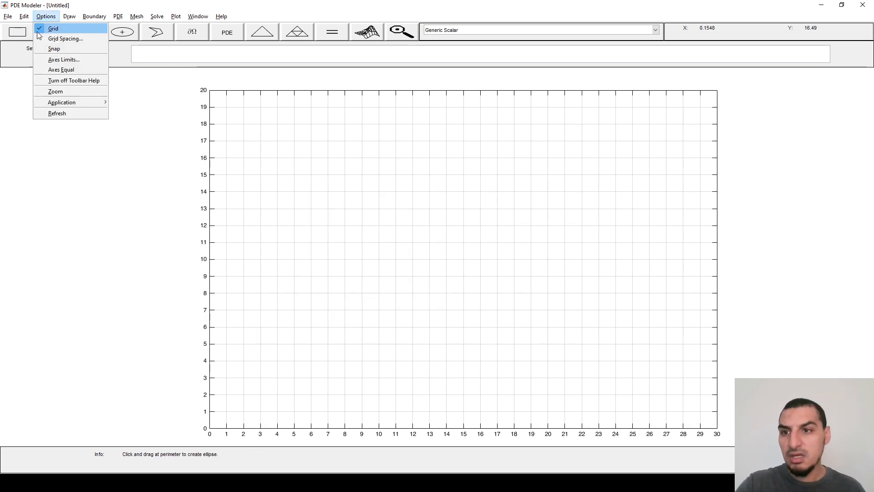
left_click(54, 49)
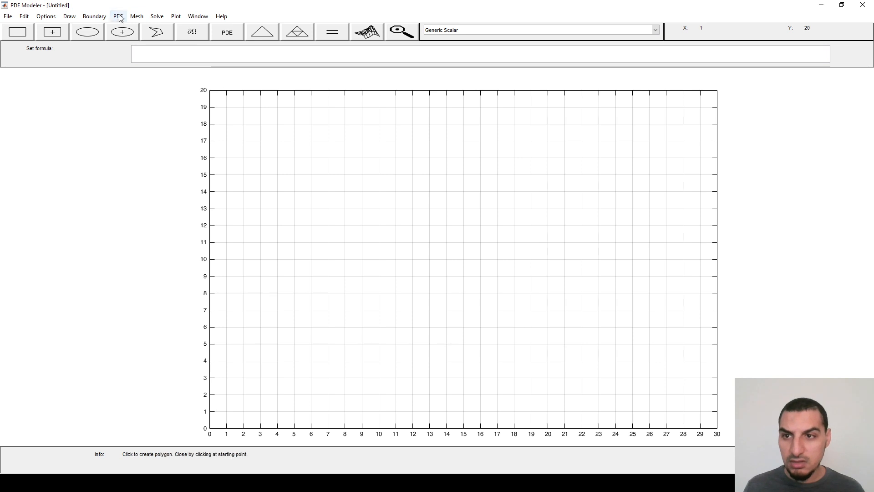
left_click(17, 31)
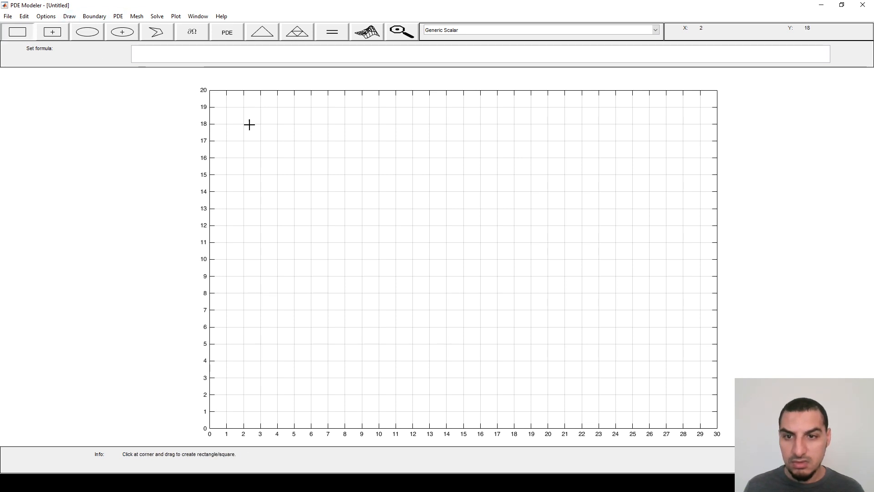
left_click_drag(244, 124, 617, 395)
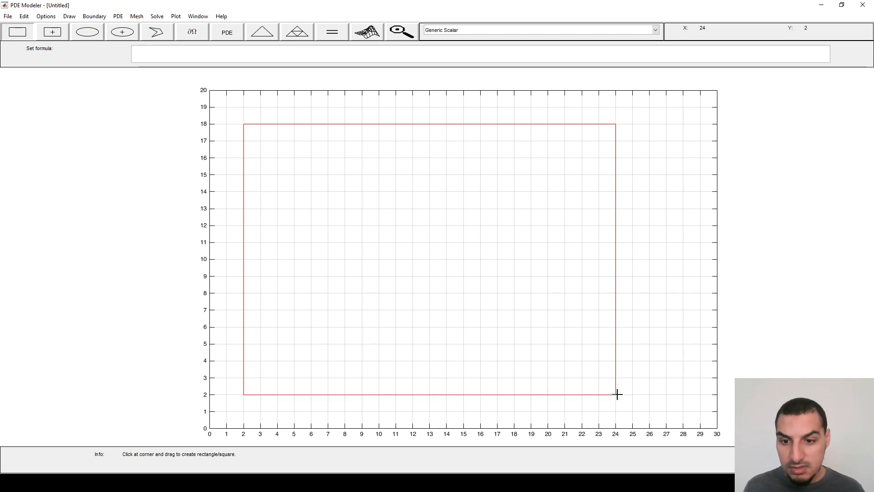
left_click_drag(617, 394, 583, 393)
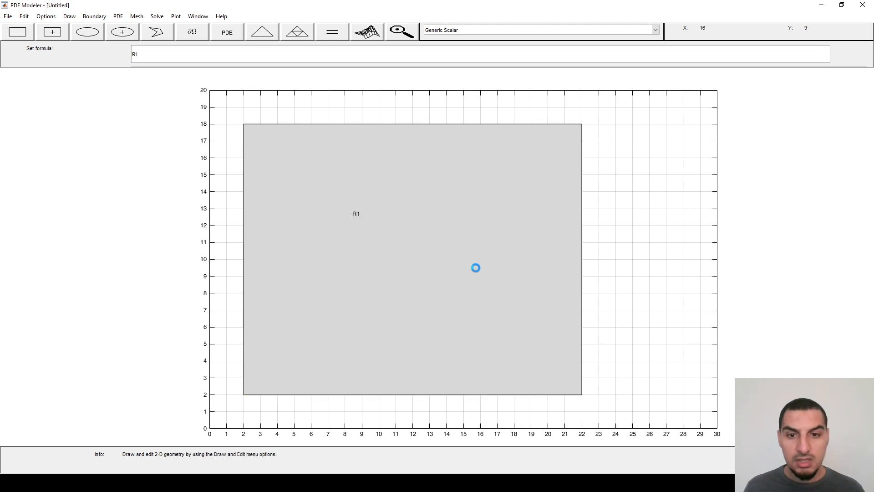
Step: Check the rectangle's position and size, and shift it 3 units right to span x = 5 to 25
double_click(475, 267)
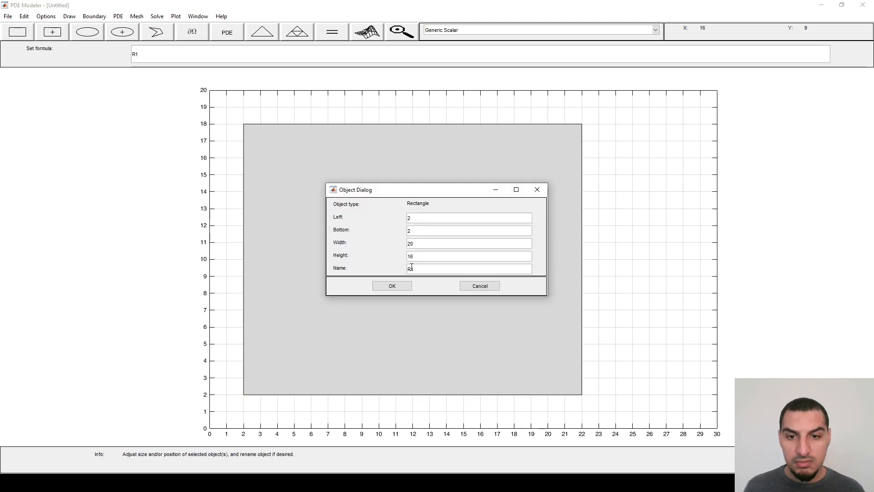
left_click(394, 286)
left_click_drag(378, 232, 428, 220)
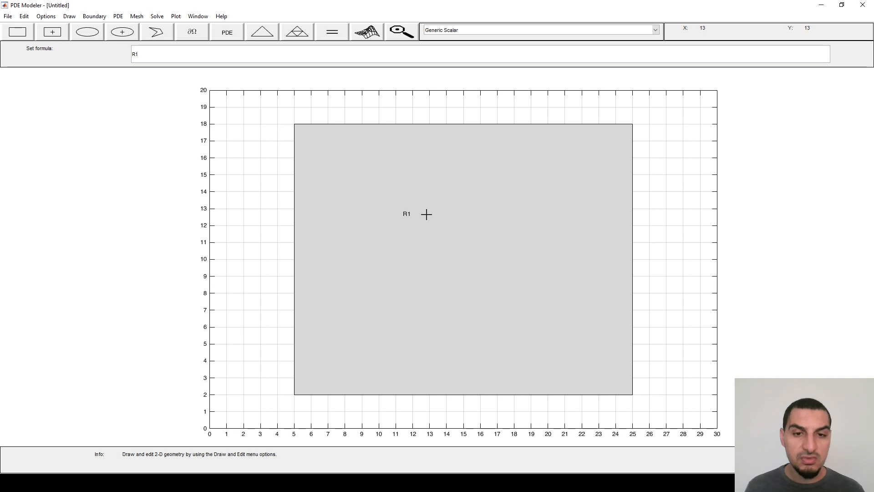
Step: Review the Boundary Conditions slide in PowerPoint for the conditions in r and z, and return to PDE Modeler
key("alt+Tab")
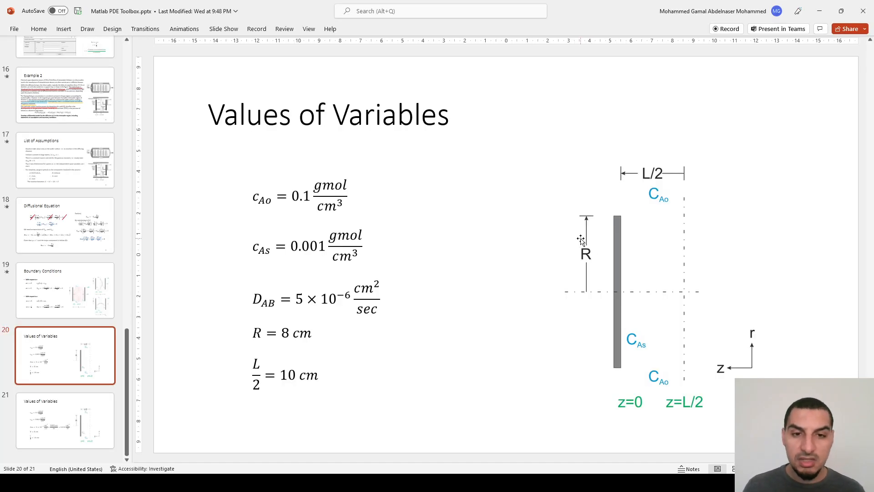
left_click(53, 284)
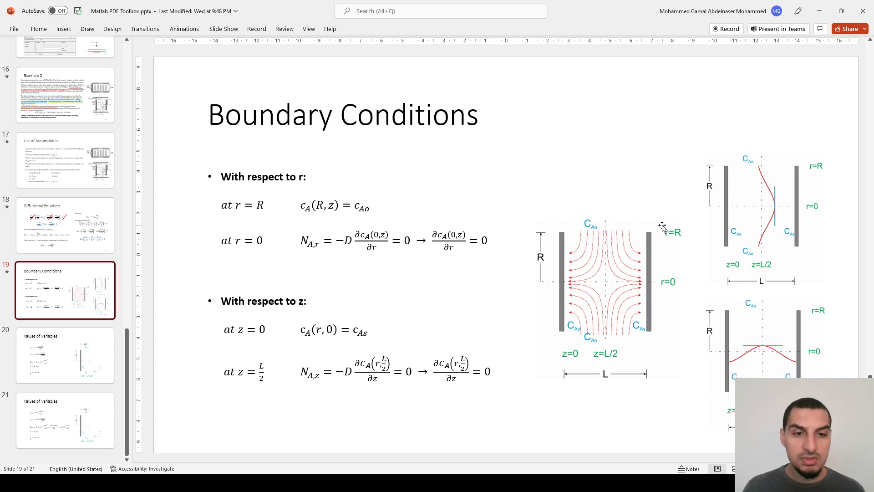
key("alt+Tab")
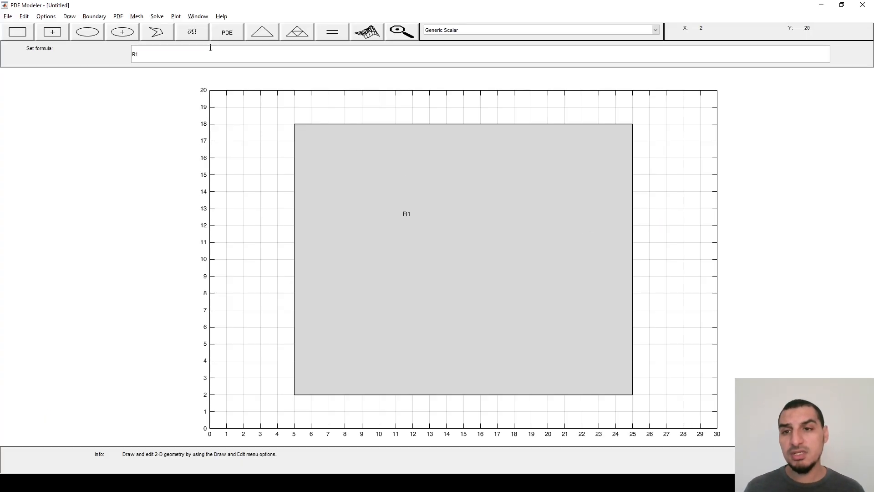
Step: Enter boundary mode for the rectangle and change the application type from Generic Scalar to Diffusion
left_click(192, 32)
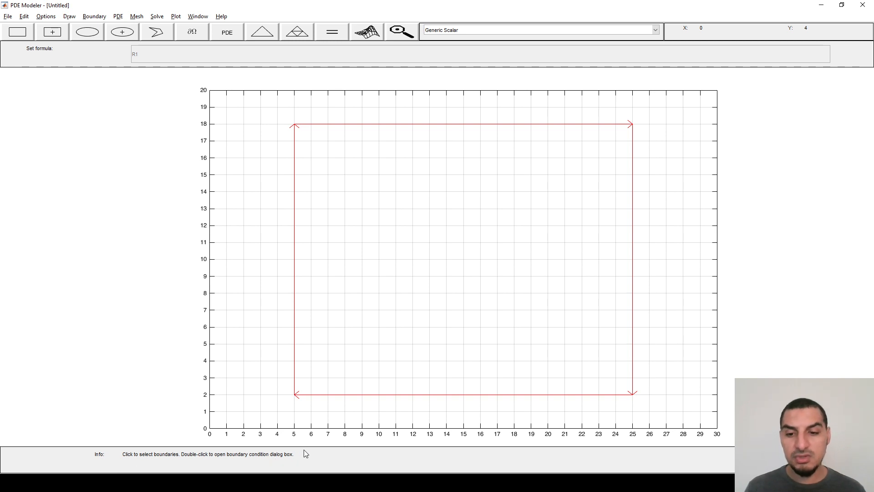
double_click(415, 125)
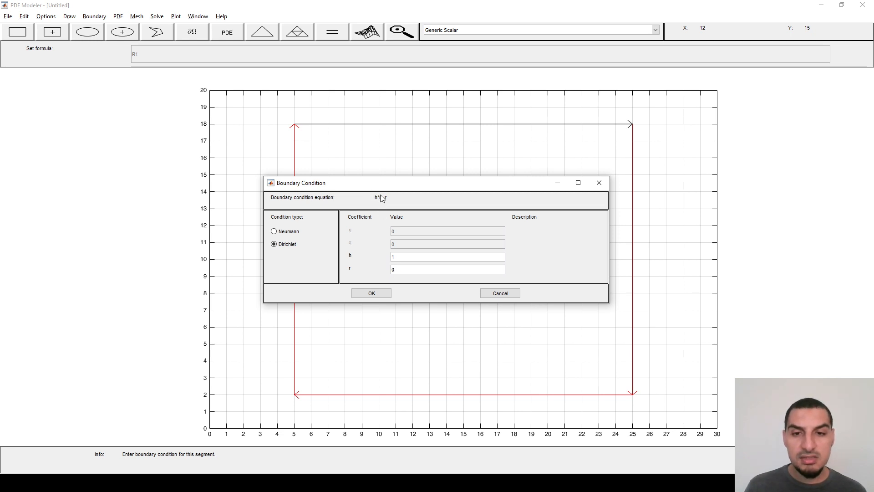
left_click(599, 183)
left_click(661, 30)
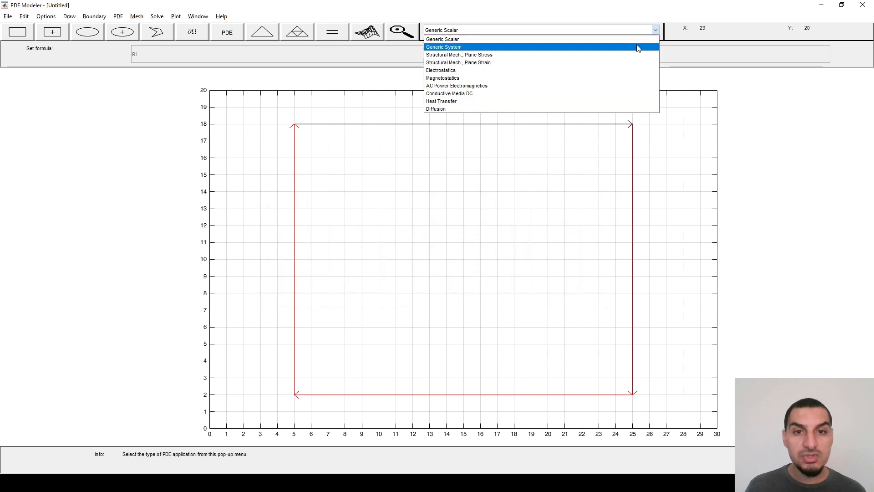
left_click(507, 110)
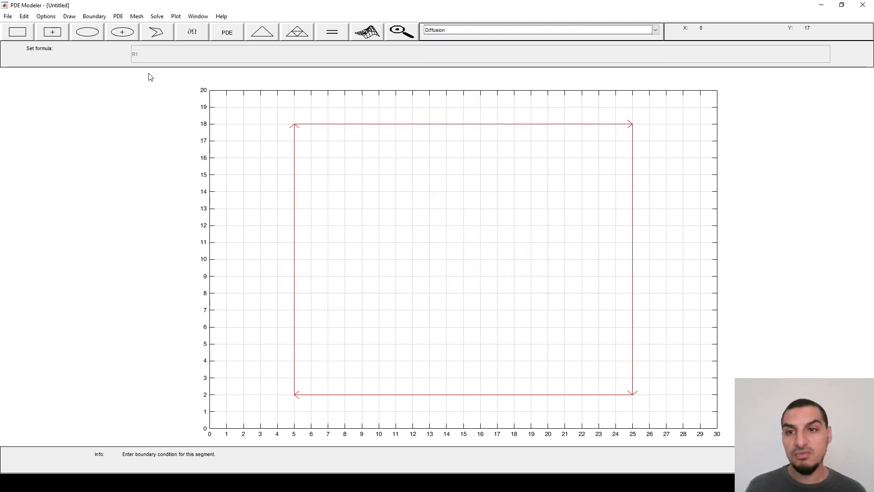
Step: Inspect the diffusion boundary condition settings of the rectangle's top edge
left_click(191, 34)
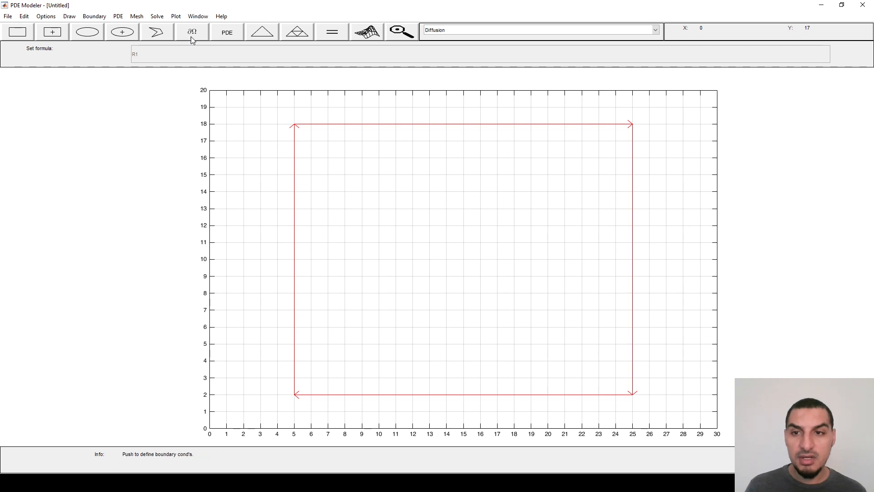
left_click(334, 124)
double_click(333, 124)
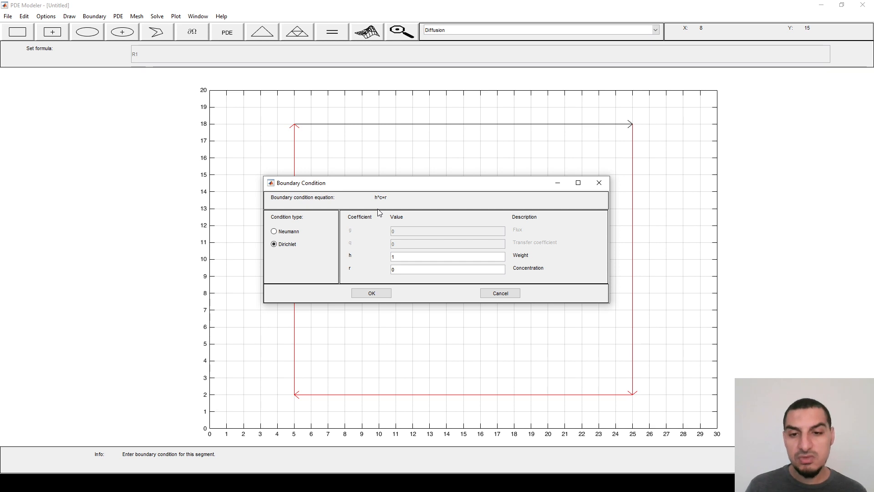
double_click(396, 271)
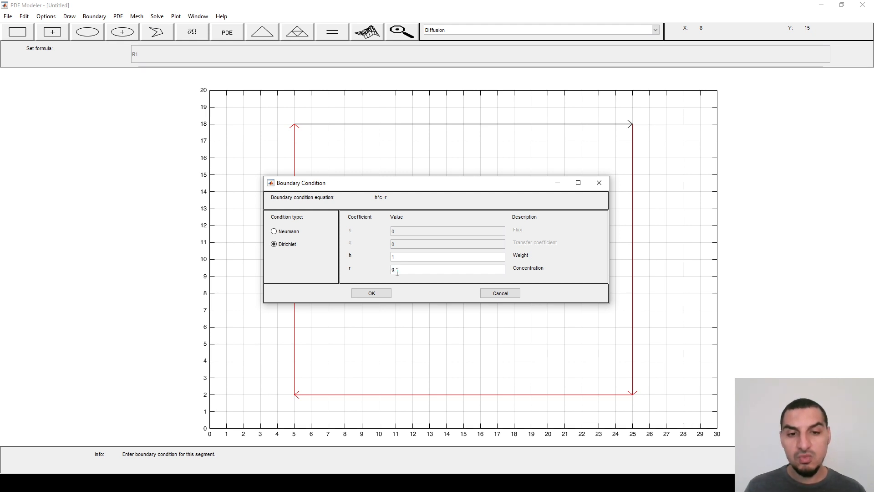
left_click(385, 294)
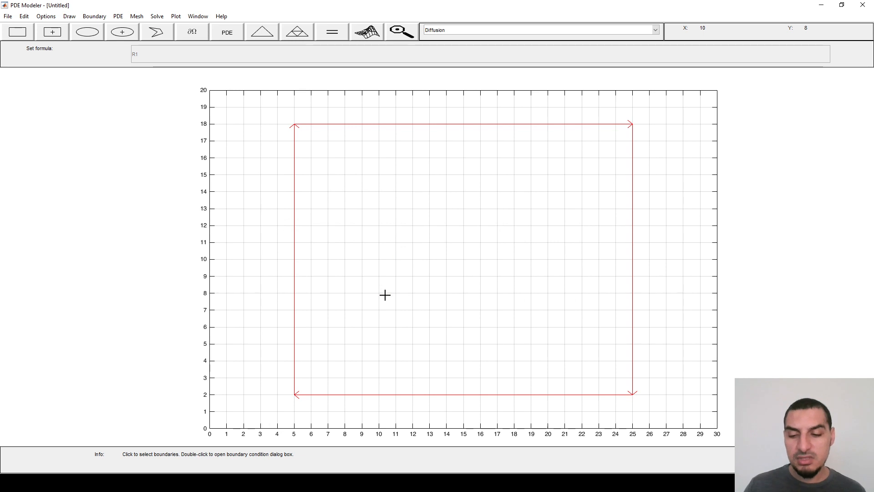
Step: Look up the boundary conditions and concentration values on the PowerPoint slides and return to PDE Modeler
key("alt+Tab")
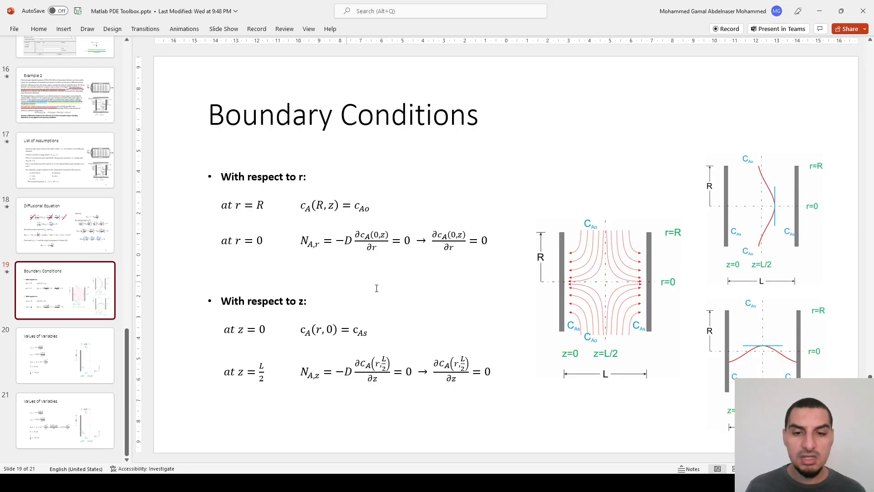
left_click(65, 355)
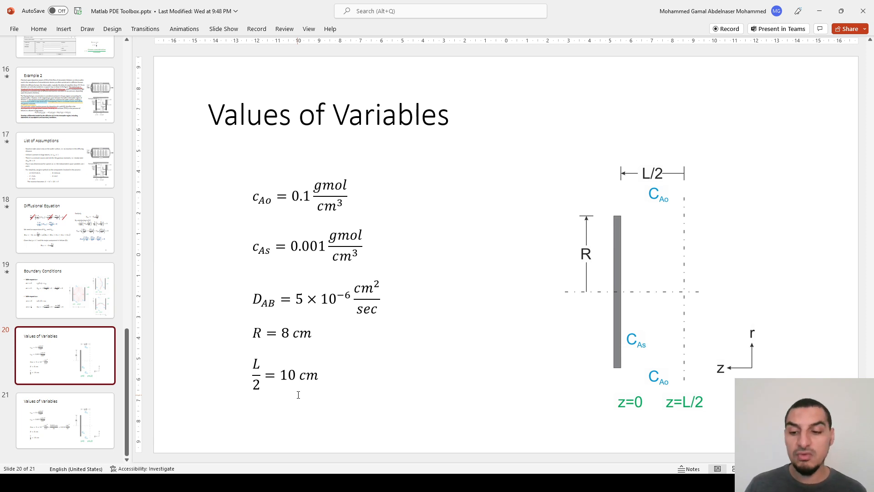
key("alt+Tab")
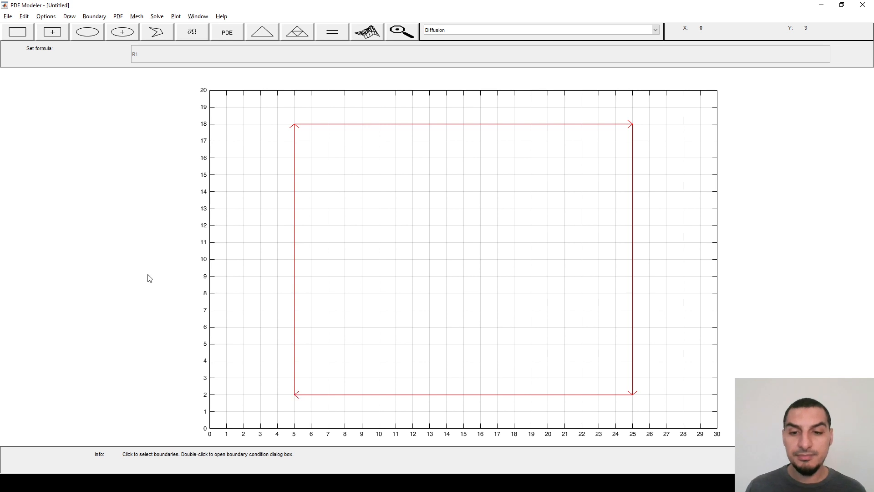
Step: Set Dirichlet conditions with weight h = 1 and concentration r = 0.1 on the rectangle's top and bottom edges
double_click(367, 124)
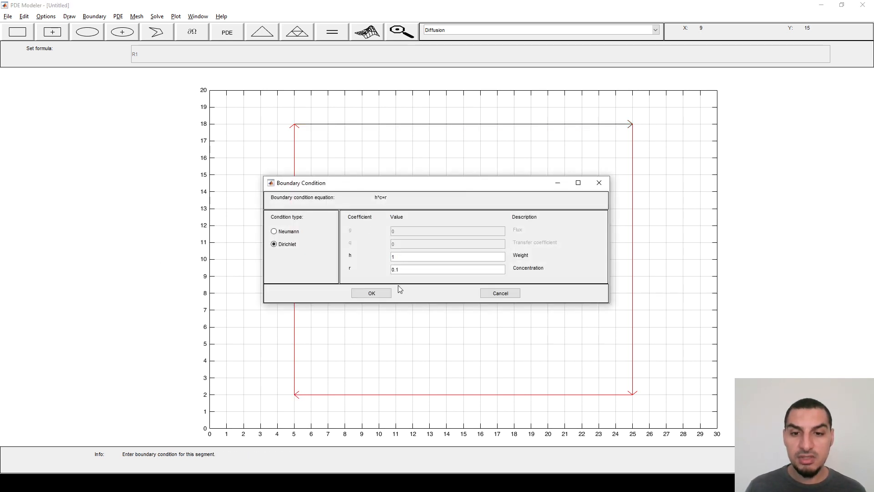
left_click(370, 294)
double_click(433, 394)
type("0")
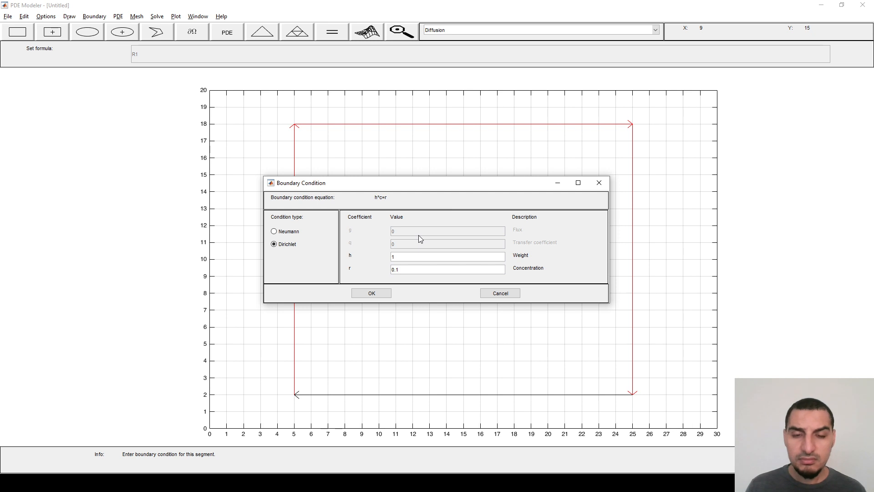
left_click(382, 294)
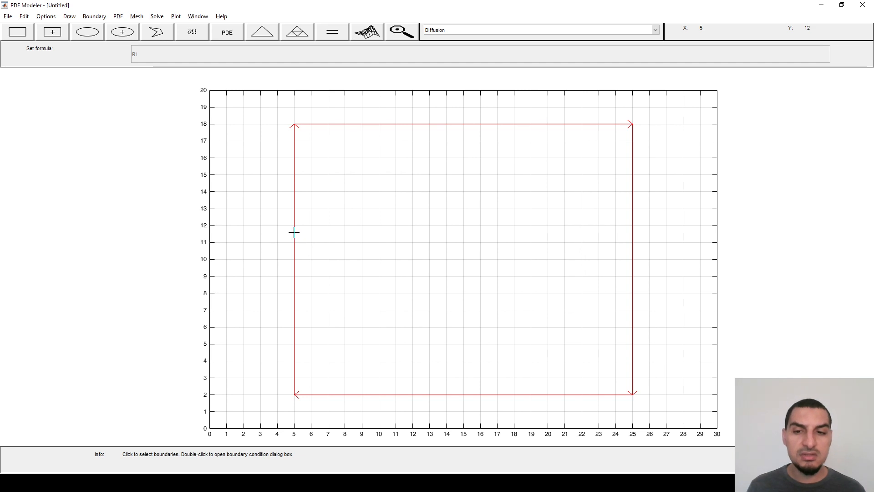
Step: Set Dirichlet conditions with weight h = 1 and concentration r = 0.001 on the rectangle's left and right edges
double_click(294, 232)
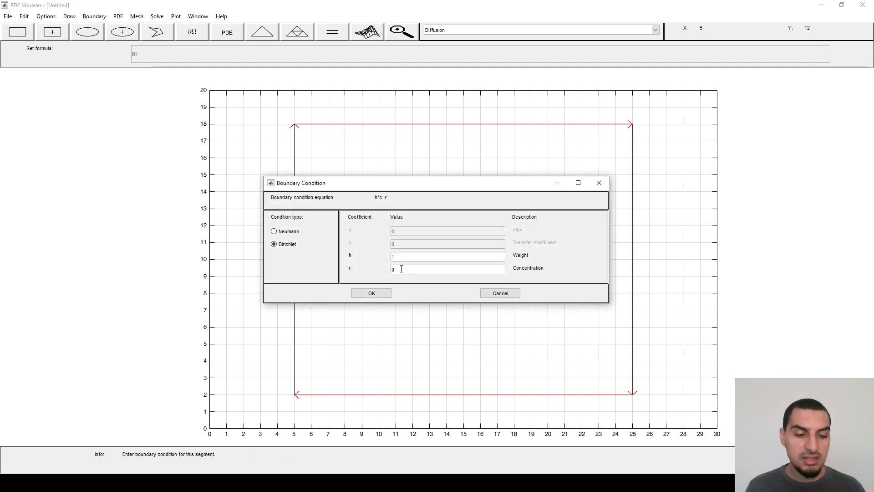
left_click(402, 269)
type(".001")
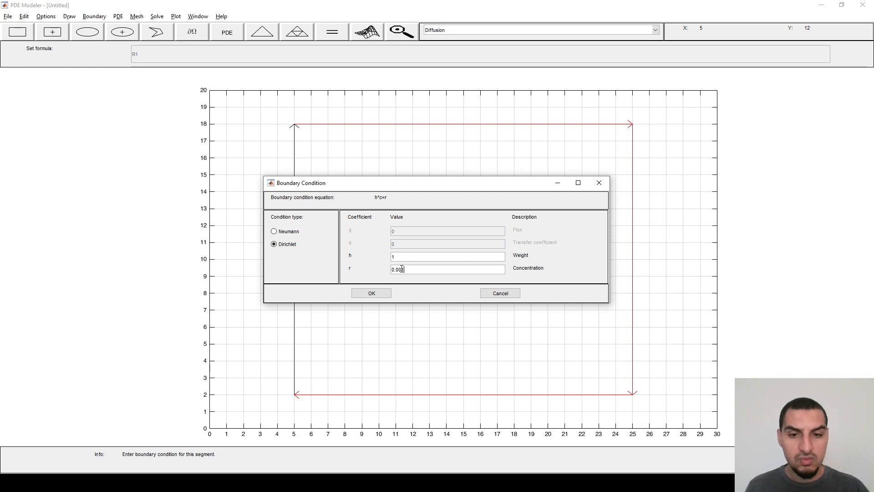
left_click(388, 293)
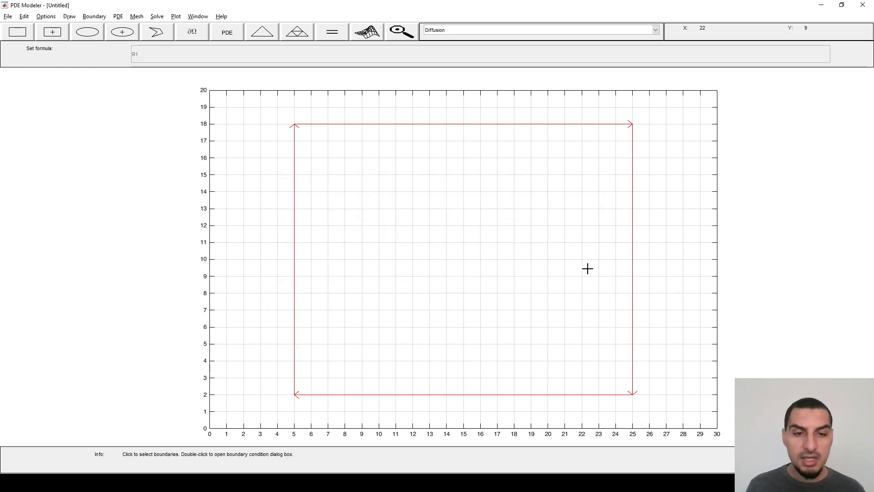
double_click(632, 266)
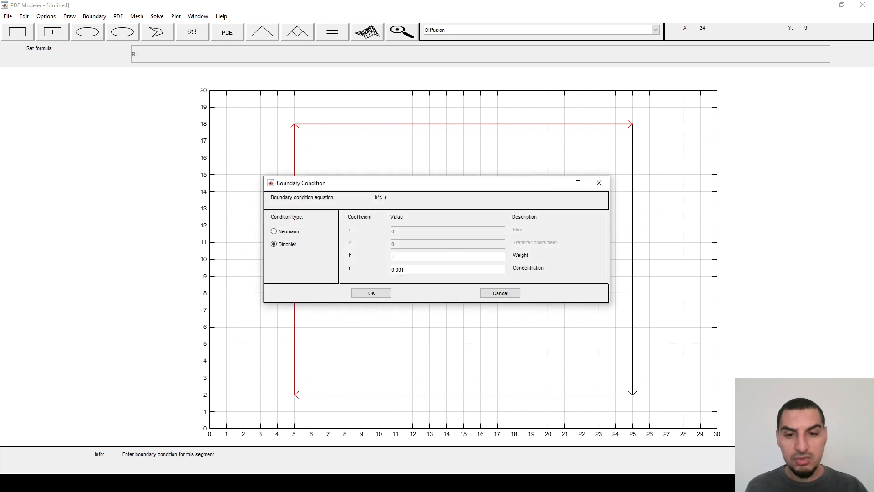
left_click(382, 293)
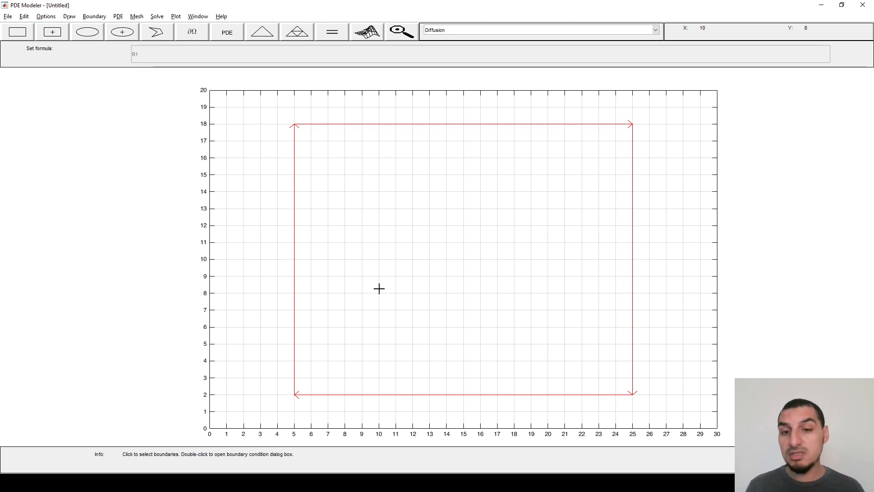
Step: Look up the diffusion coefficient on the Values of Variables slide in PowerPoint
key("alt+Tab")
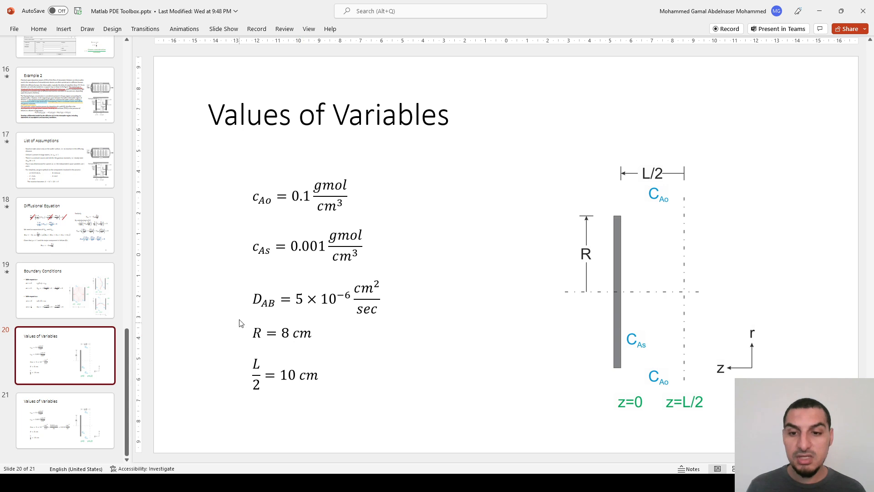
left_click(258, 293)
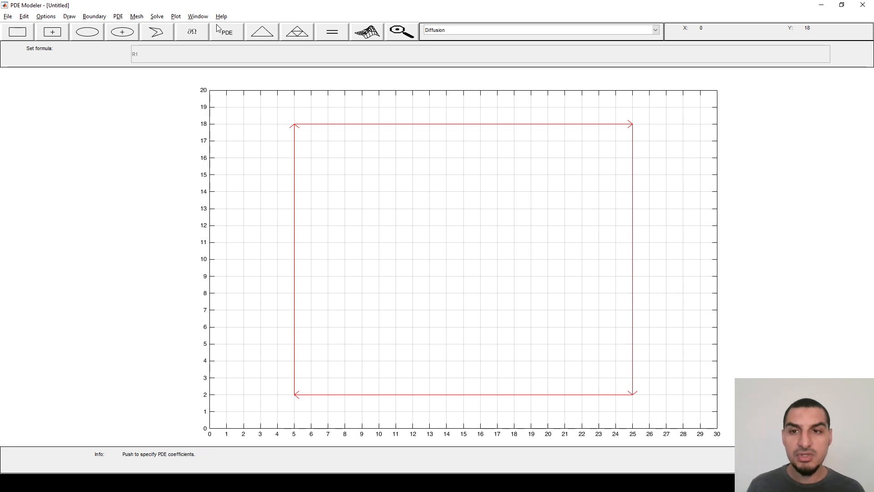
Step: Enter PDE mode and specify an elliptic PDE for the rectangular domain with volume source Q = 0
left_click(118, 17)
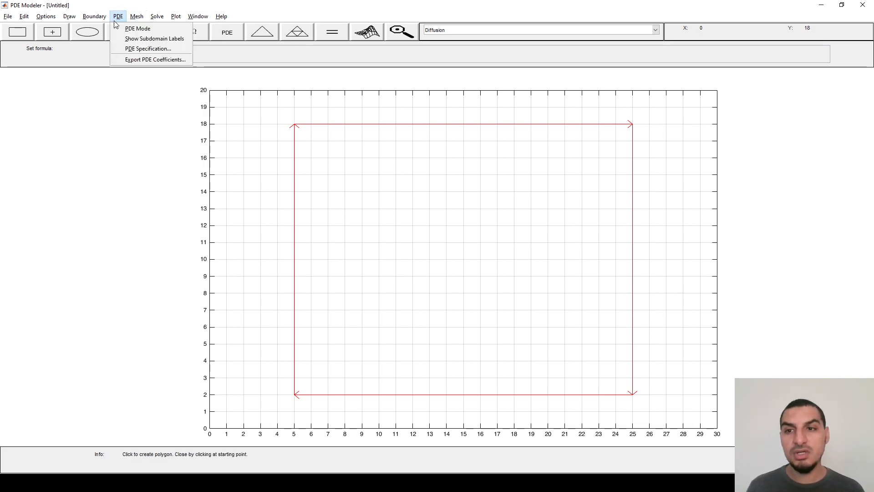
left_click(132, 28)
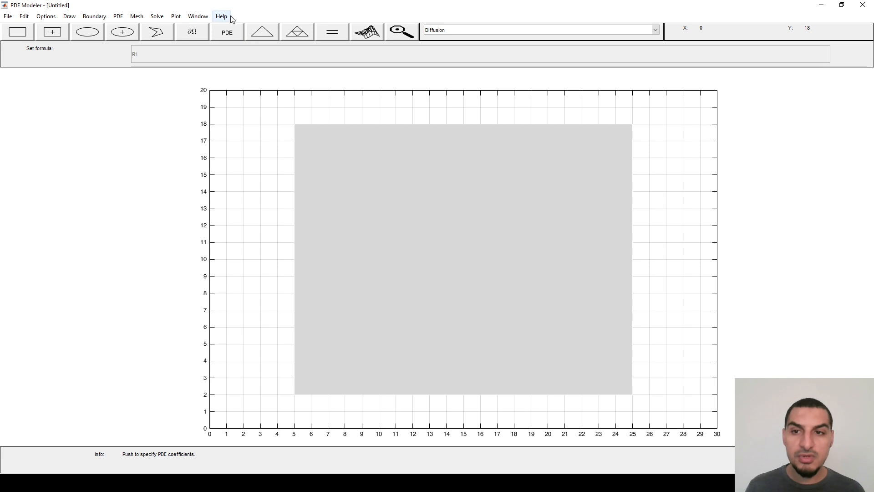
left_click(226, 34)
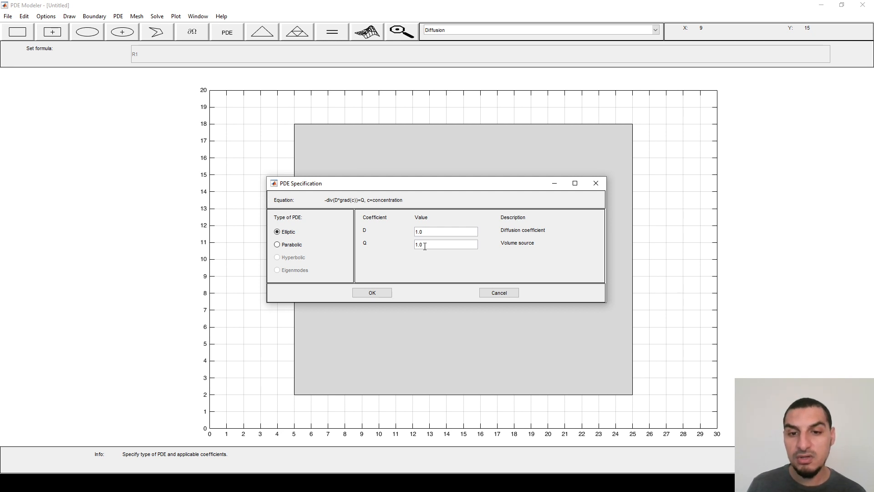
left_click(300, 248)
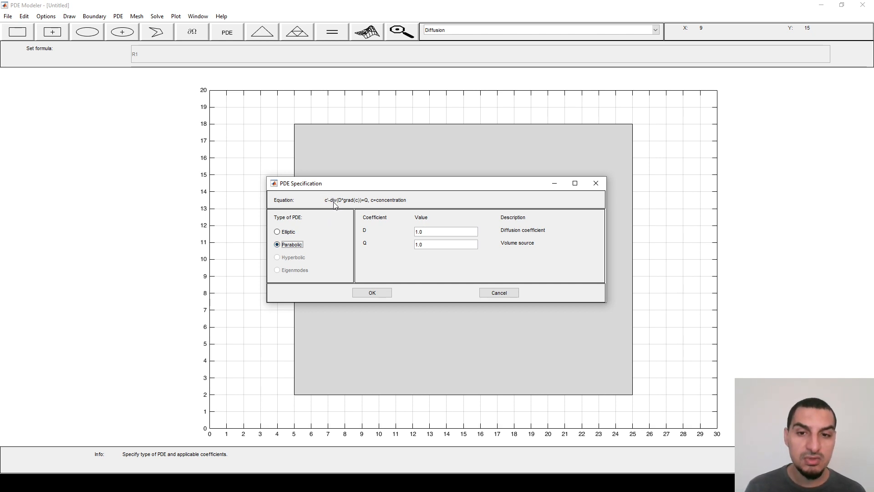
left_click(286, 233)
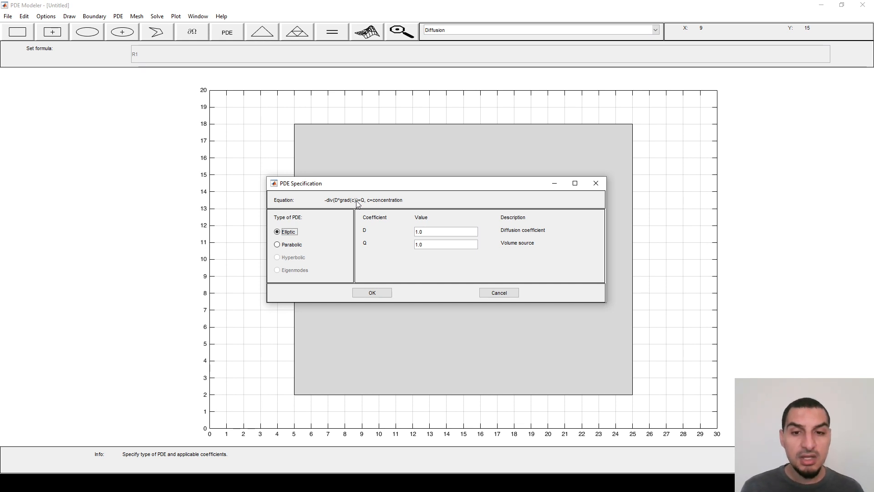
double_click(434, 242)
type("0")
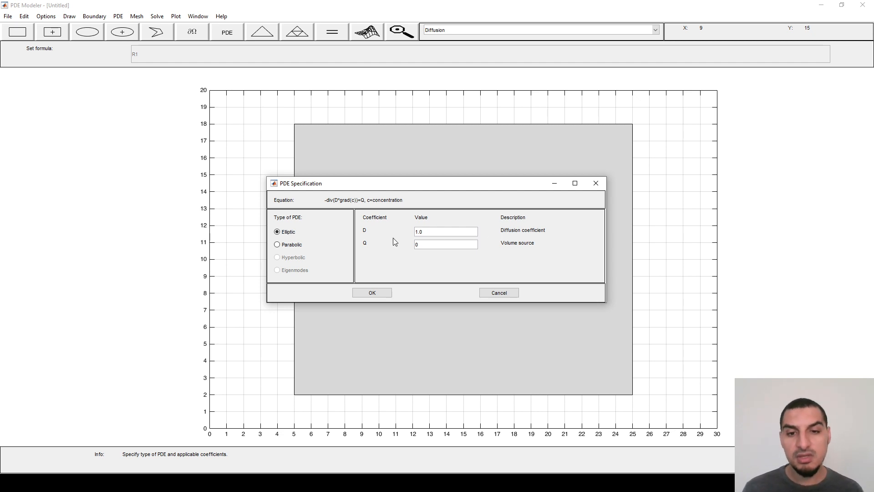
Step: Set the diffusion coefficient D to 5e-6, consulting the Values of Variables slide in PowerPoint, and apply the PDE specification
left_click_drag(424, 232, 410, 231)
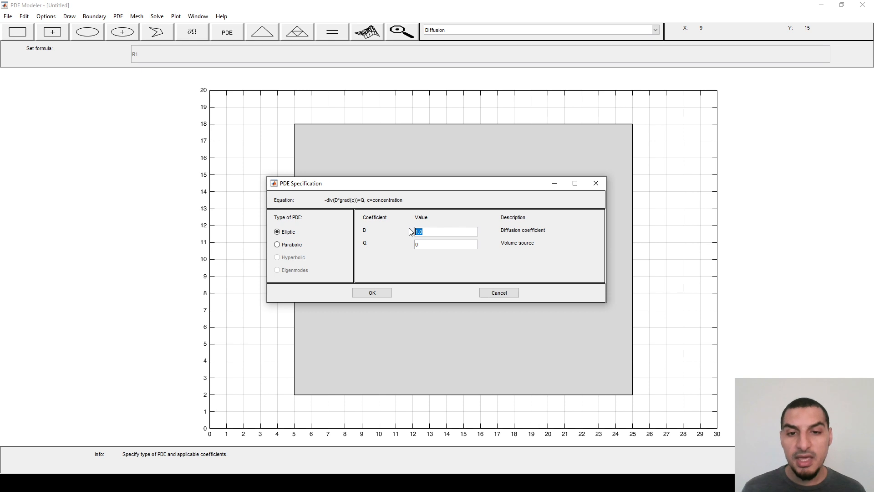
key("alt+Tab")
key("Tab")
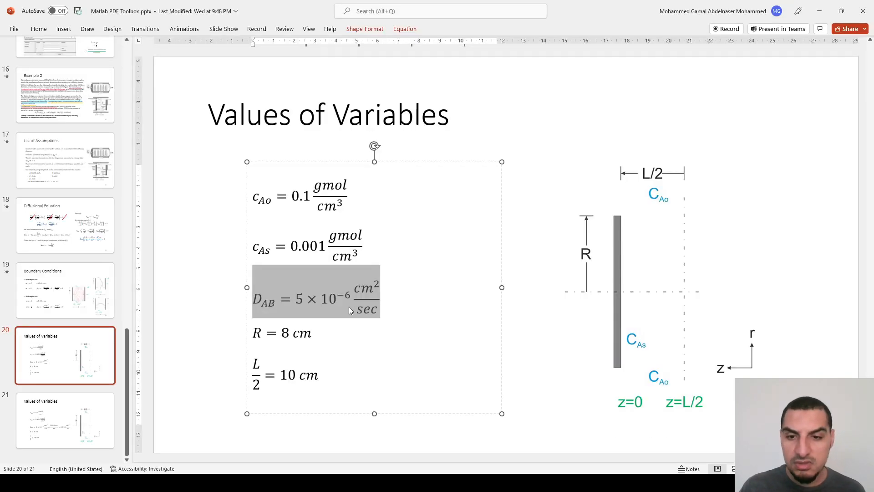
key("alt+Tab")
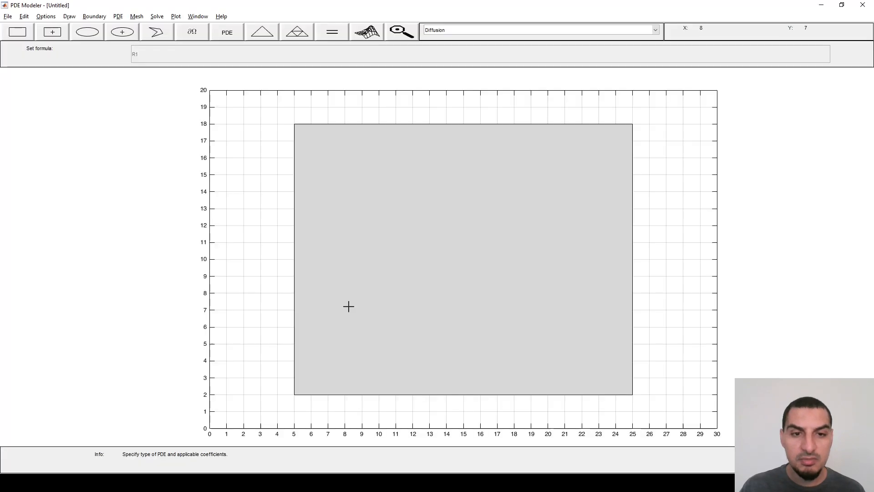
key("alt+Tab")
key("alt+Tab")
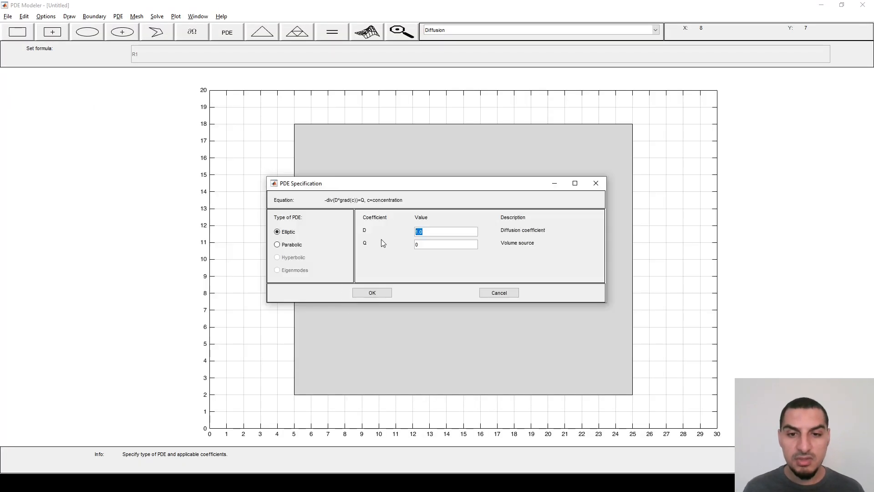
type("5e-")
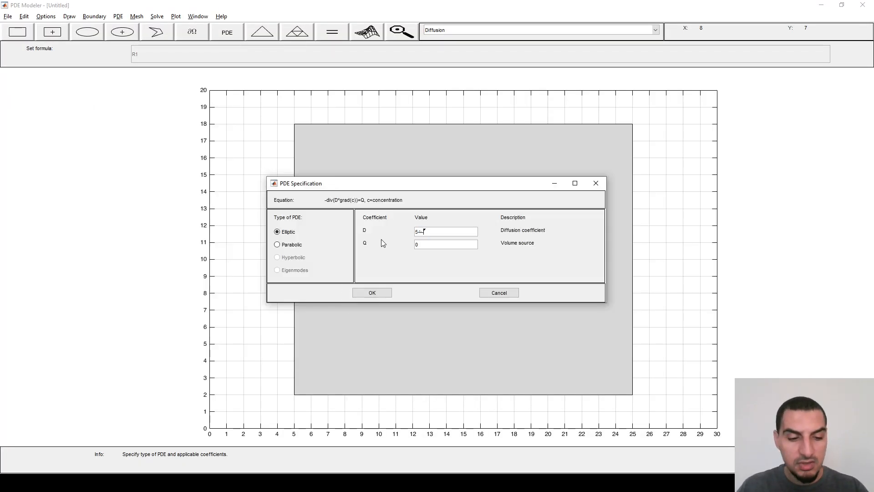
key("BackSpace")
key("BackSpace")
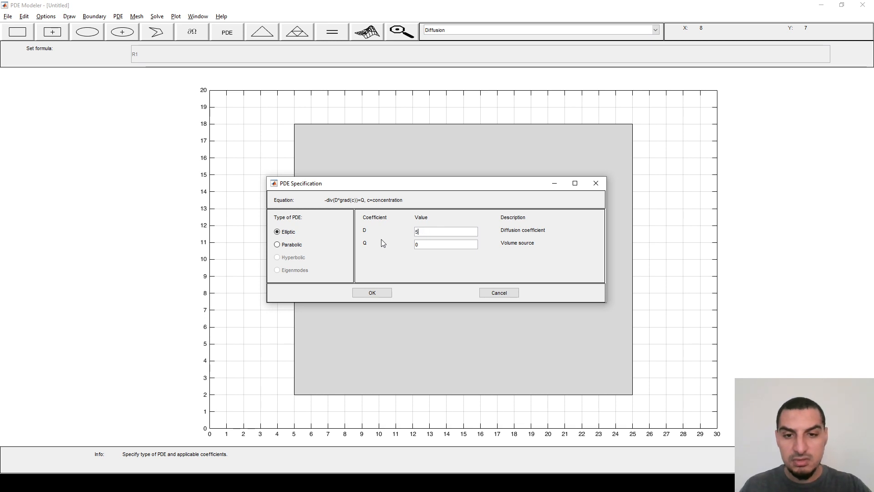
type("e-6")
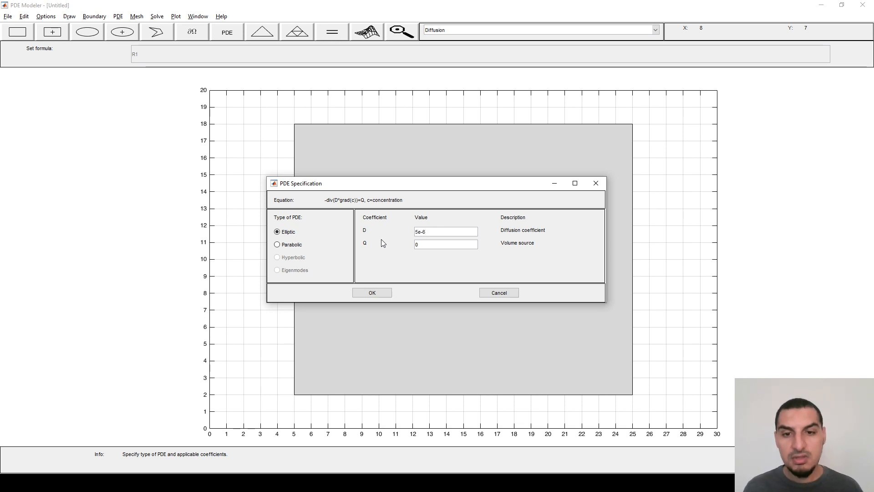
left_click(372, 293)
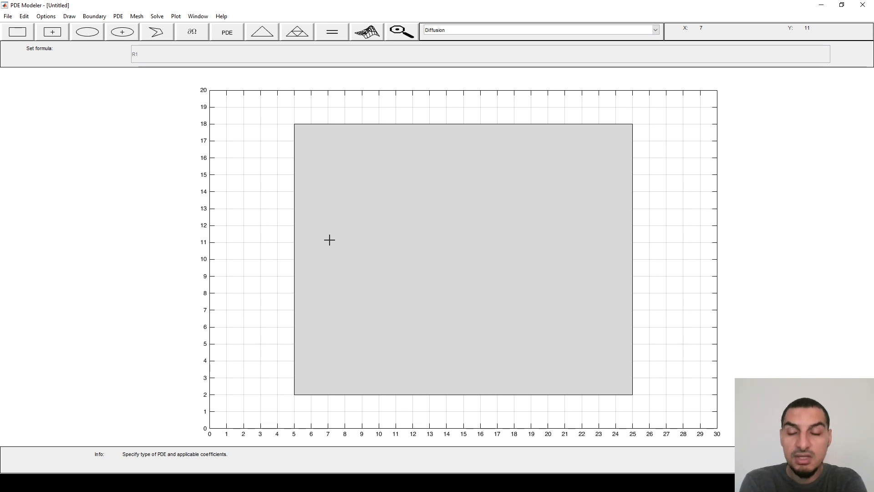
Step: Switch to PowerPoint and review the geometry, boundary condition and PDE definition items on the Steps to Solve PDE's Using Matlab slide
key("alt+Tab")
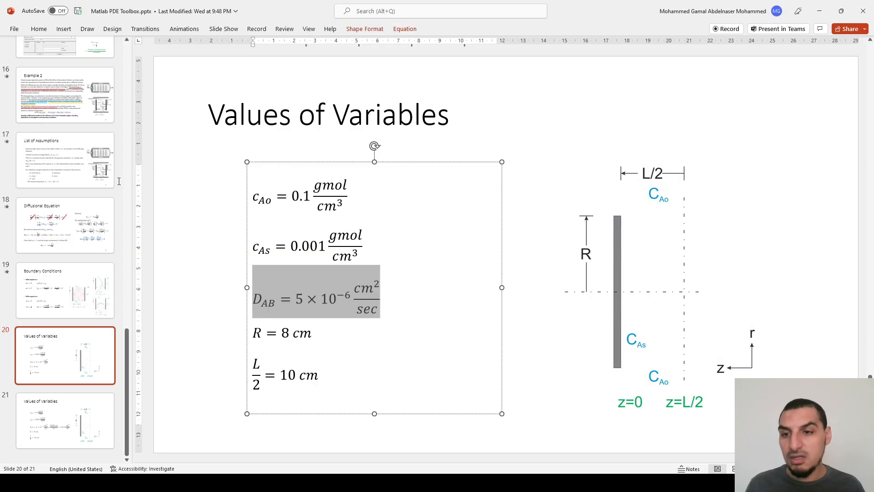
scroll(91, 184, "up", 3)
left_click(91, 184)
scroll(91, 184, "up", 17)
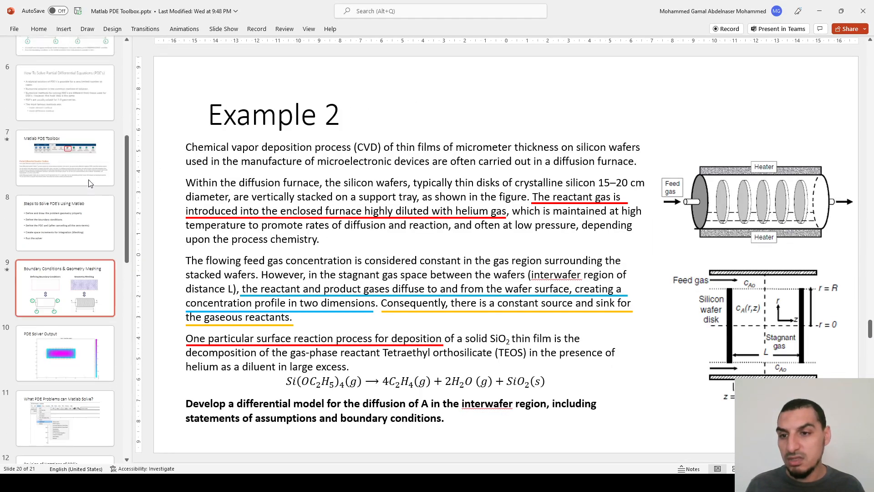
scroll(89, 184, "up", 3)
left_click(45, 348)
left_click_drag(222, 184, 642, 215)
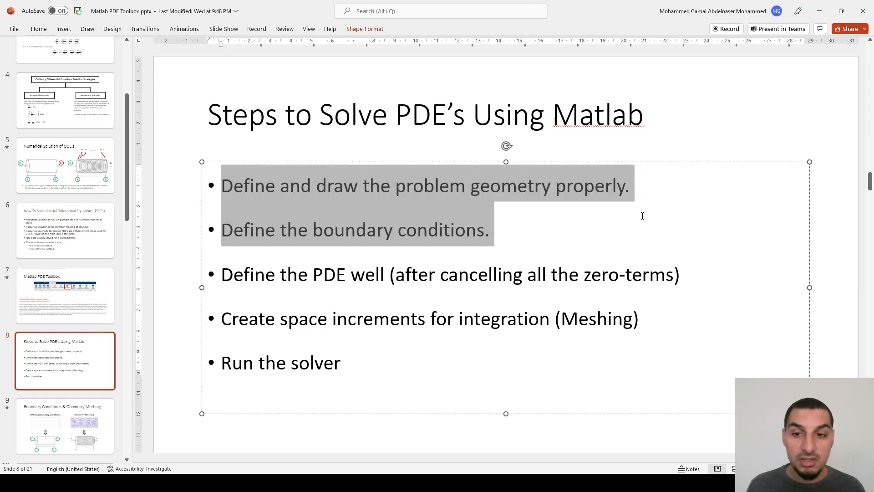
left_click_drag(706, 257, 720, 261)
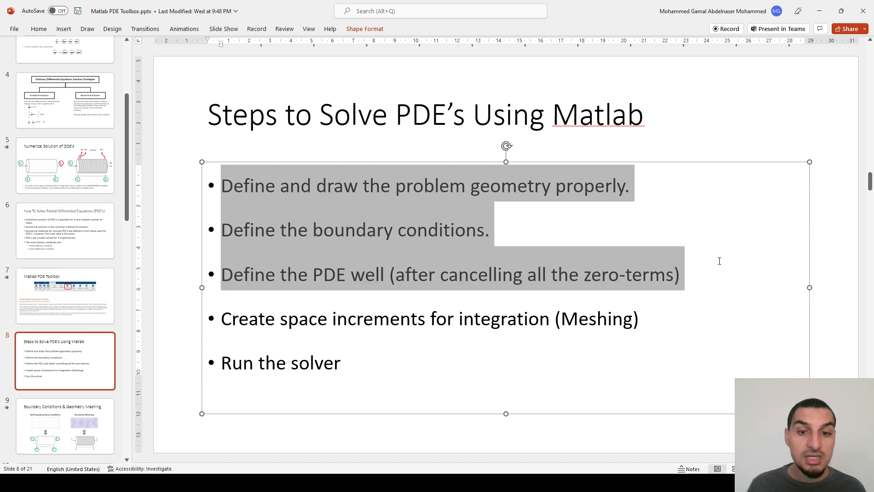